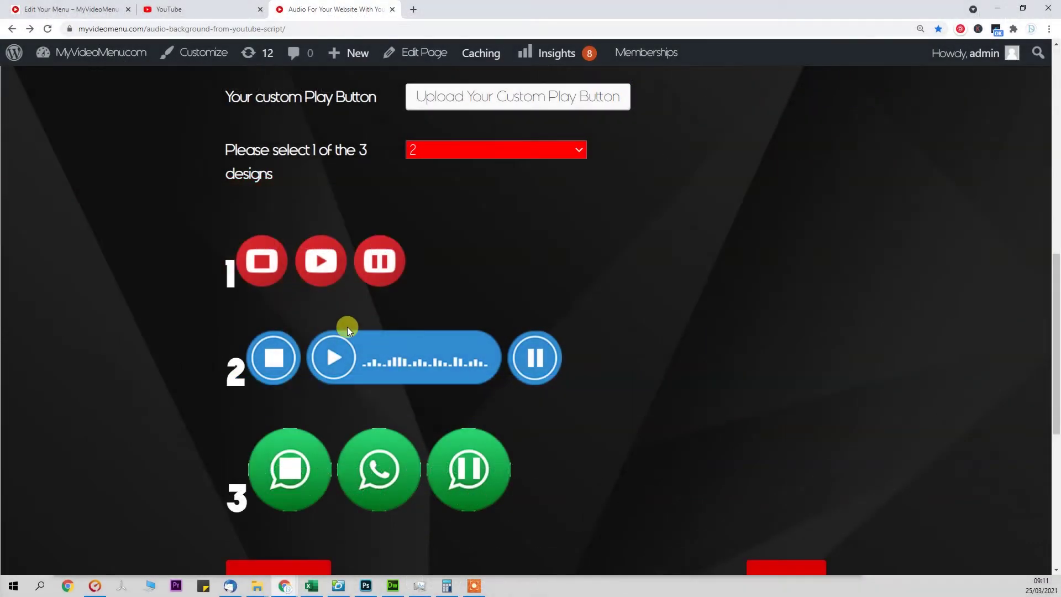
{"action": "scroll", "coordinate": [367, 293], "scroll_direction": "up", "scroll_amount": 2}
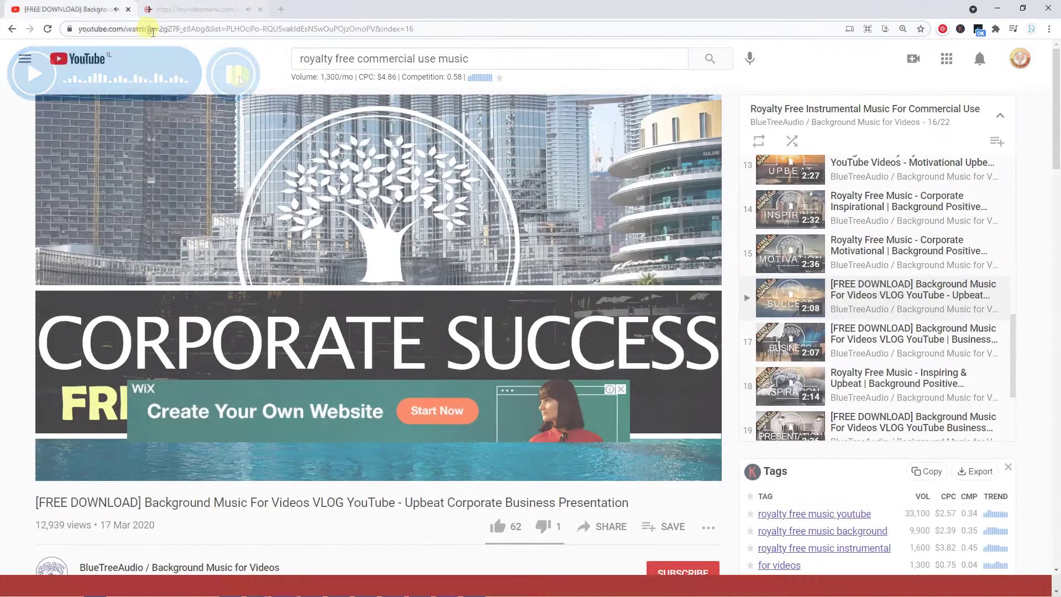
Step: Select the video ID in the YouTube address bar
{"action": "left_click_drag", "start_coordinate": [247, 30], "coordinate": [203, 29]}
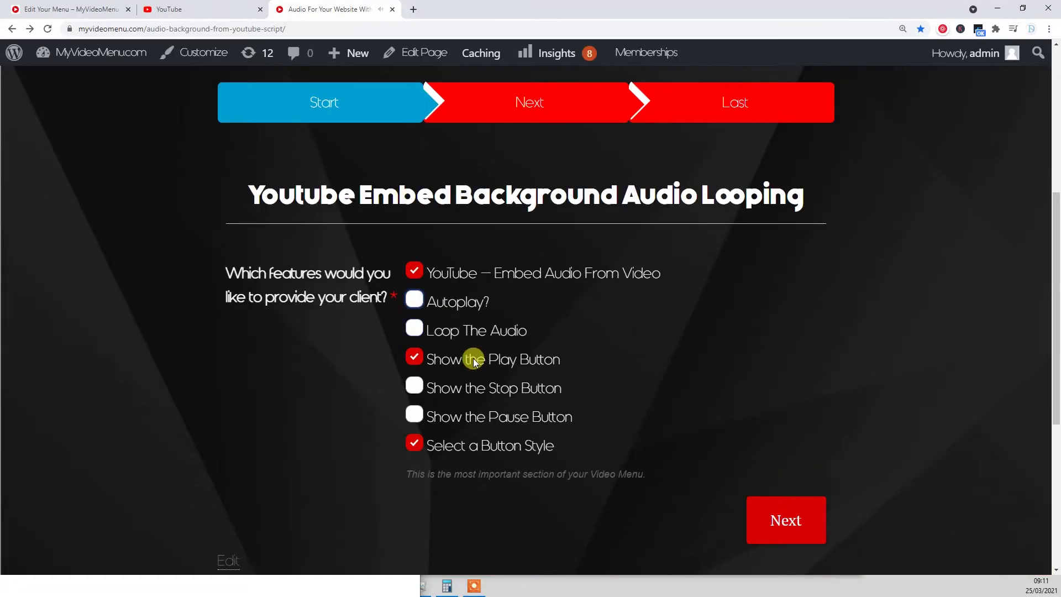
Step: Tick 'Show the Pause Button' while leaving 'Autoplay?' unchecked
{"action": "left_click", "coordinate": [484, 416]}
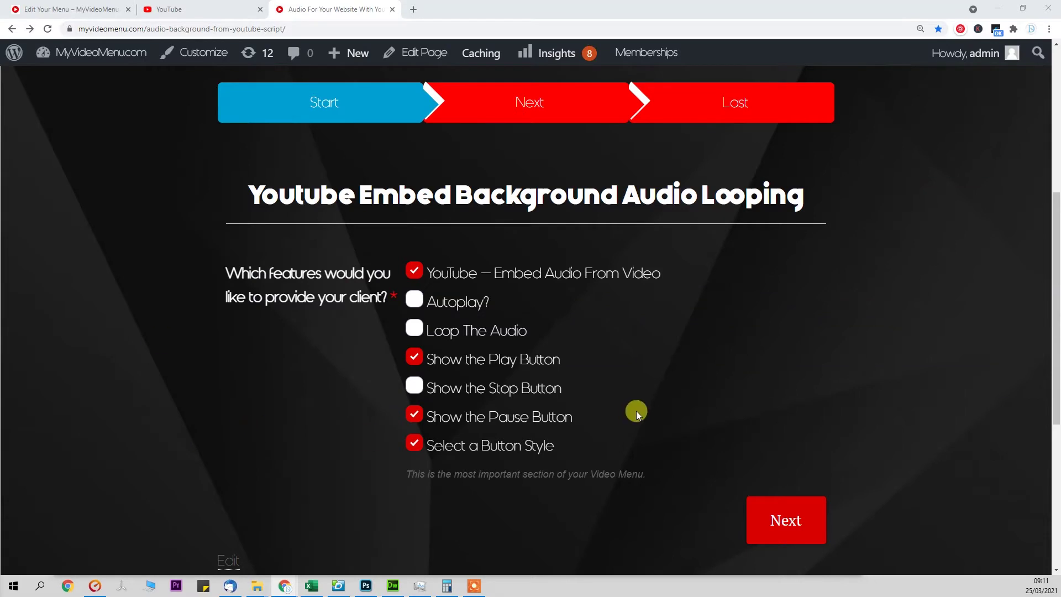
{"action": "left_click", "coordinate": [459, 303]}
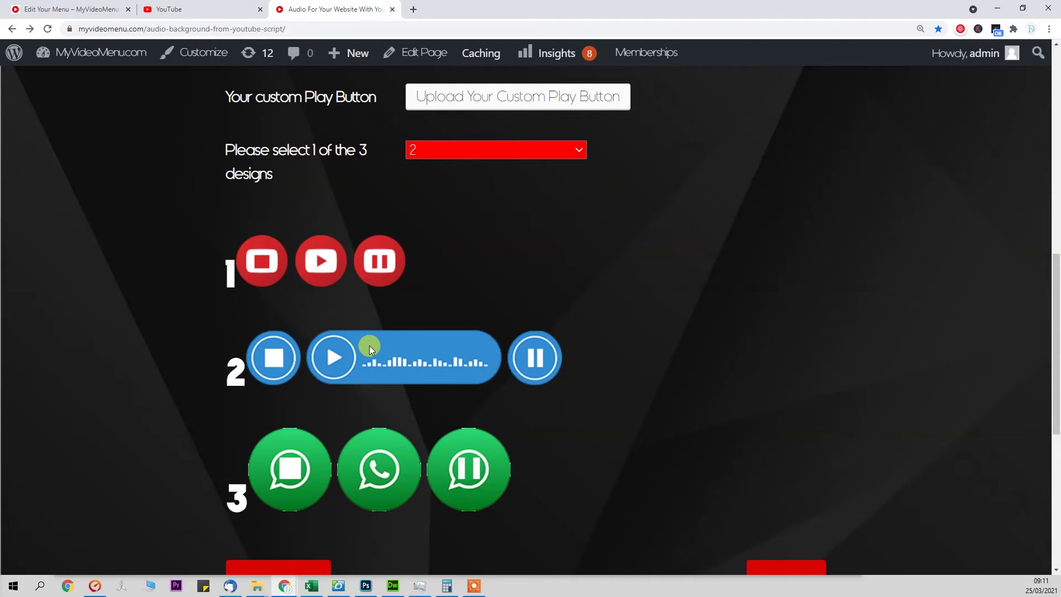
{"action": "scroll", "coordinate": [369, 332], "scroll_direction": "up", "scroll_amount": 2}
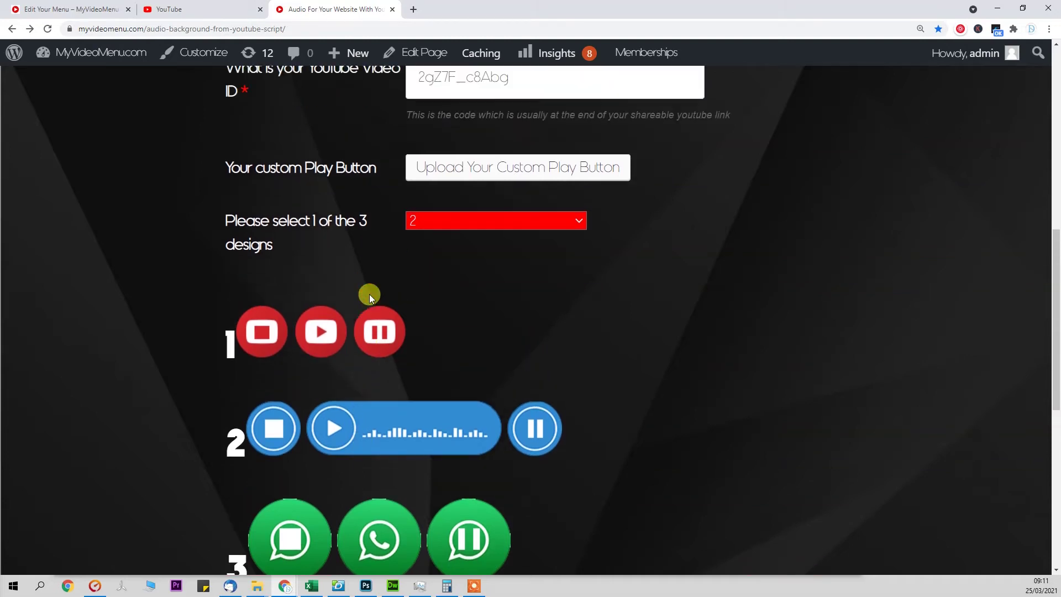
Step: Choose button design 2, preview the player full screen, and copy the embed code
{"action": "left_click", "coordinate": [463, 263]}
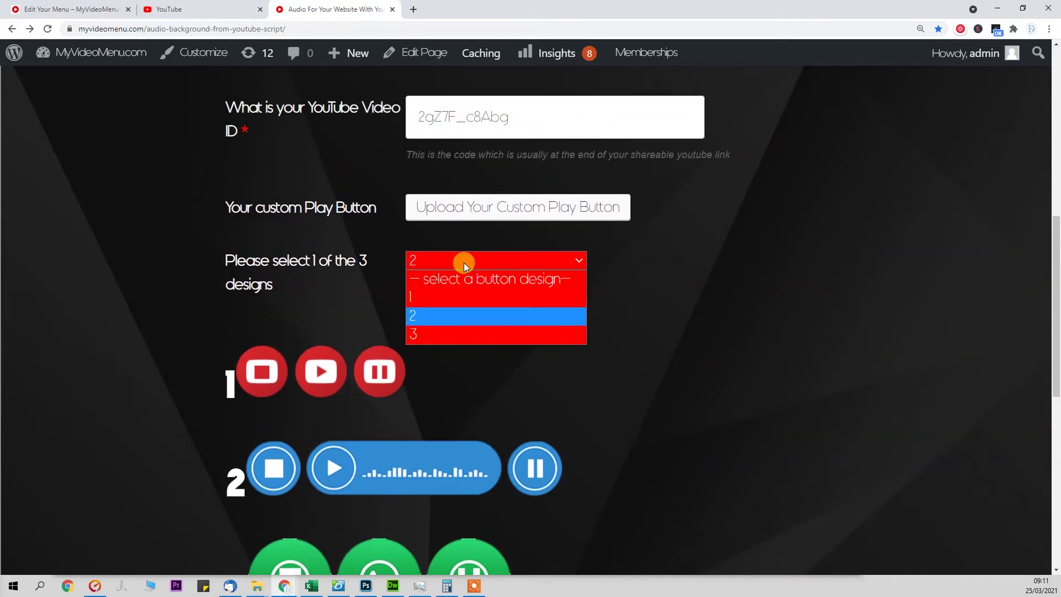
{"action": "left_click", "coordinate": [472, 315]}
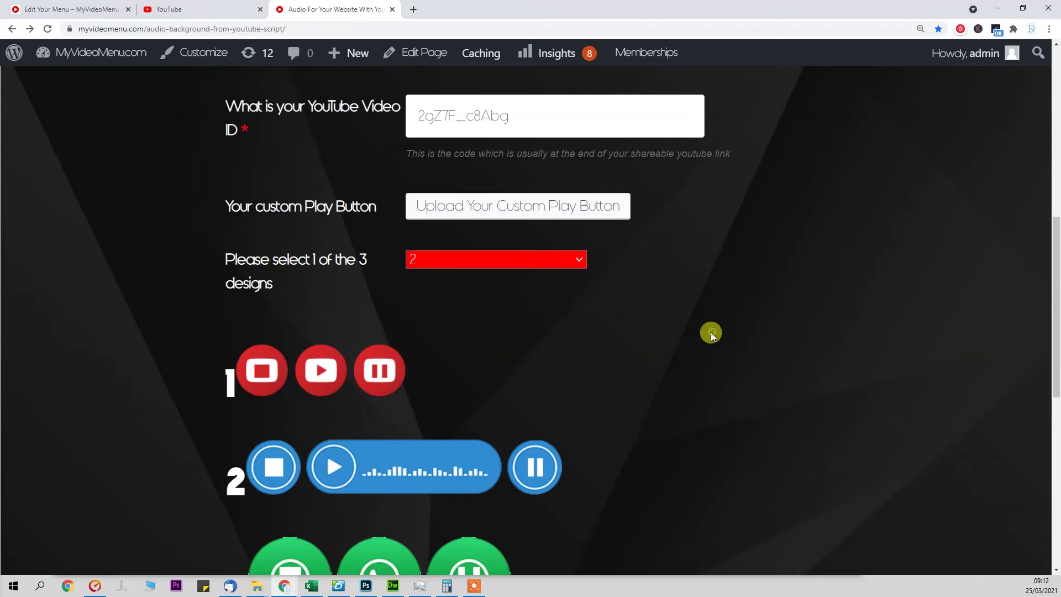
{"action": "scroll", "coordinate": [710, 332], "scroll_direction": "down", "scroll_amount": 3}
{"action": "left_click", "coordinate": [768, 452]}
{"action": "key", "text": "F11"}
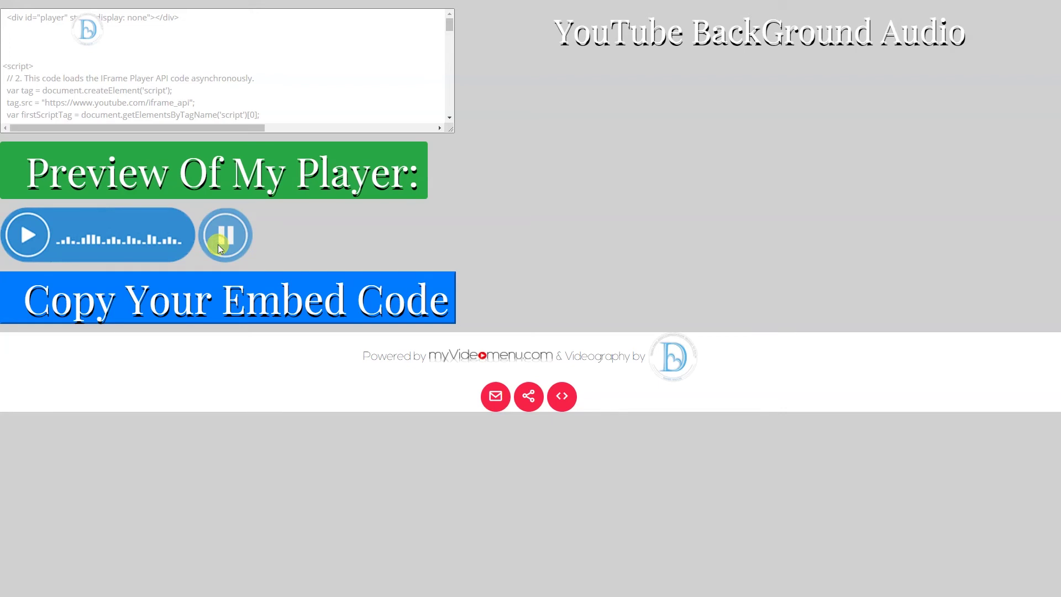
{"action": "left_click", "coordinate": [241, 174]}
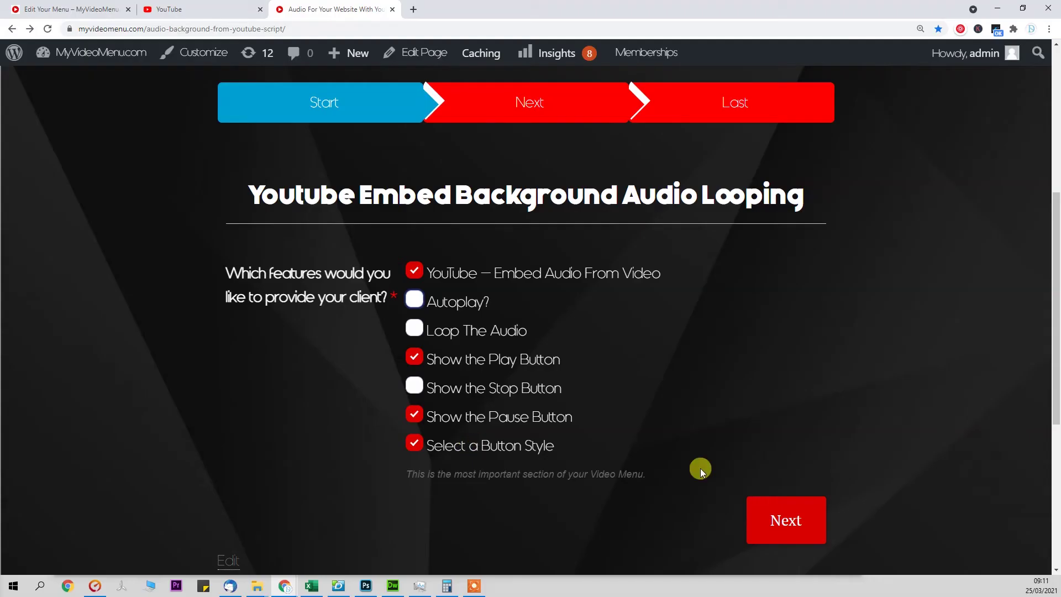
Step: Pass the feature checklist, keep button design 2, and reach the Last step
{"action": "left_click", "coordinate": [796, 507]}
{"action": "scroll", "coordinate": [580, 365], "scroll_direction": "down", "scroll_amount": 3}
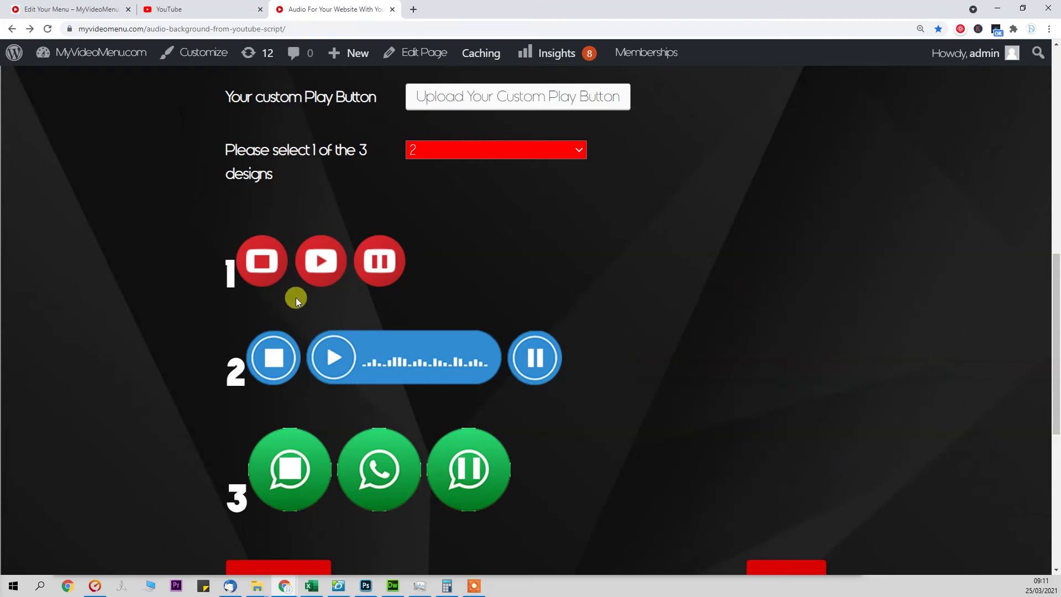
{"action": "scroll", "coordinate": [381, 315], "scroll_direction": "up", "scroll_amount": 2}
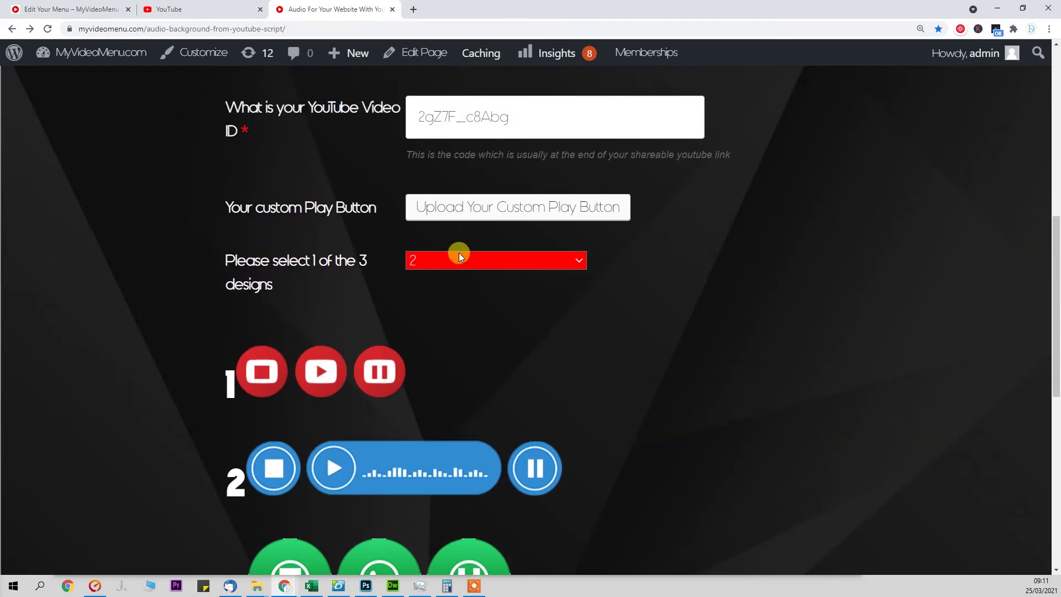
{"action": "left_click", "coordinate": [464, 263]}
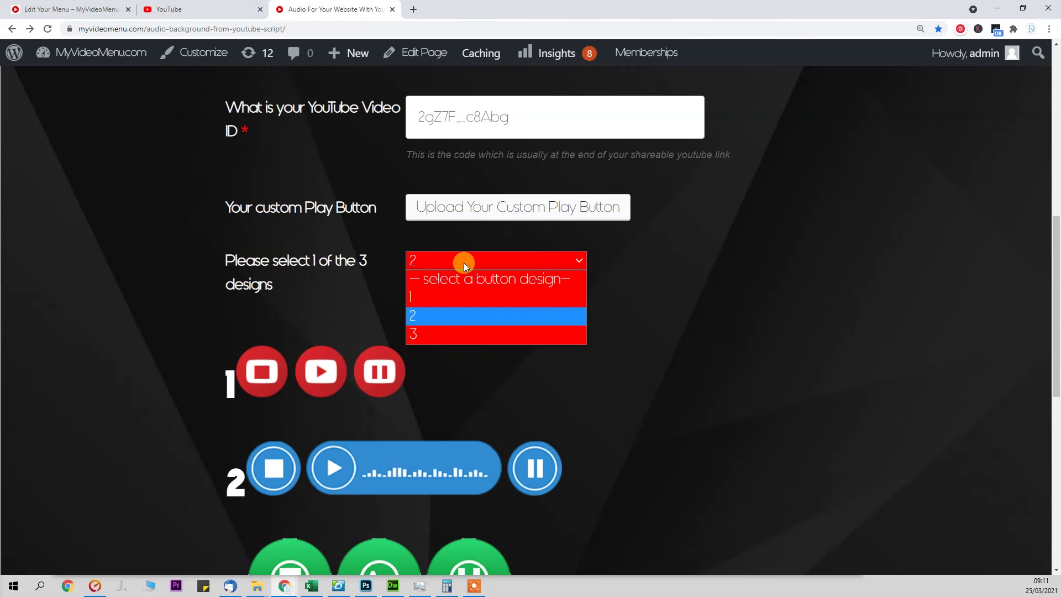
{"action": "left_click", "coordinate": [472, 306]}
{"action": "scroll", "coordinate": [609, 322], "scroll_direction": "down", "scroll_amount": 3}
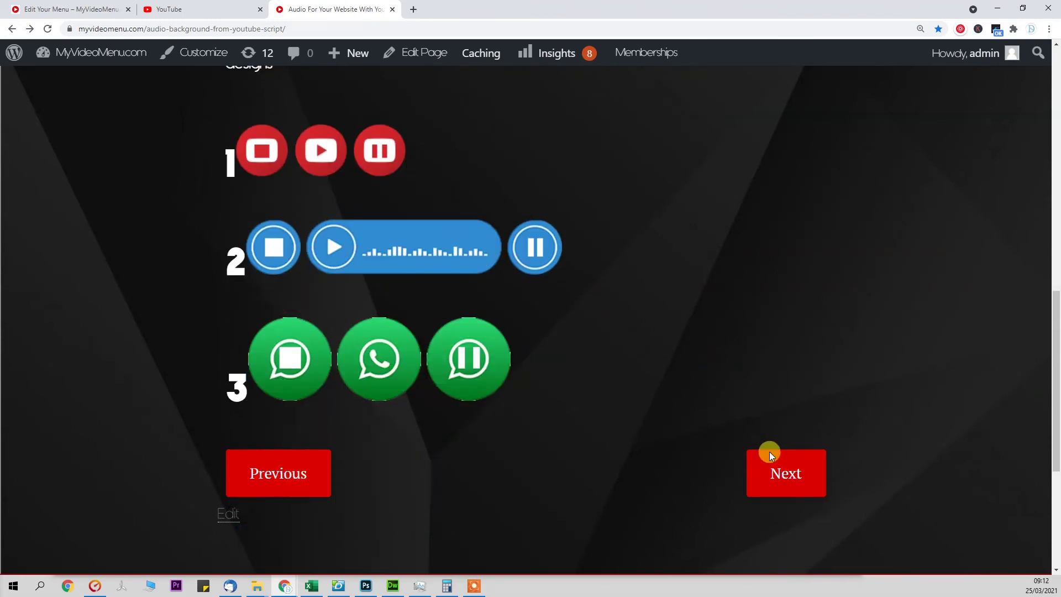
{"action": "left_click", "coordinate": [769, 453]}
{"action": "left_click", "coordinate": [462, 375]}
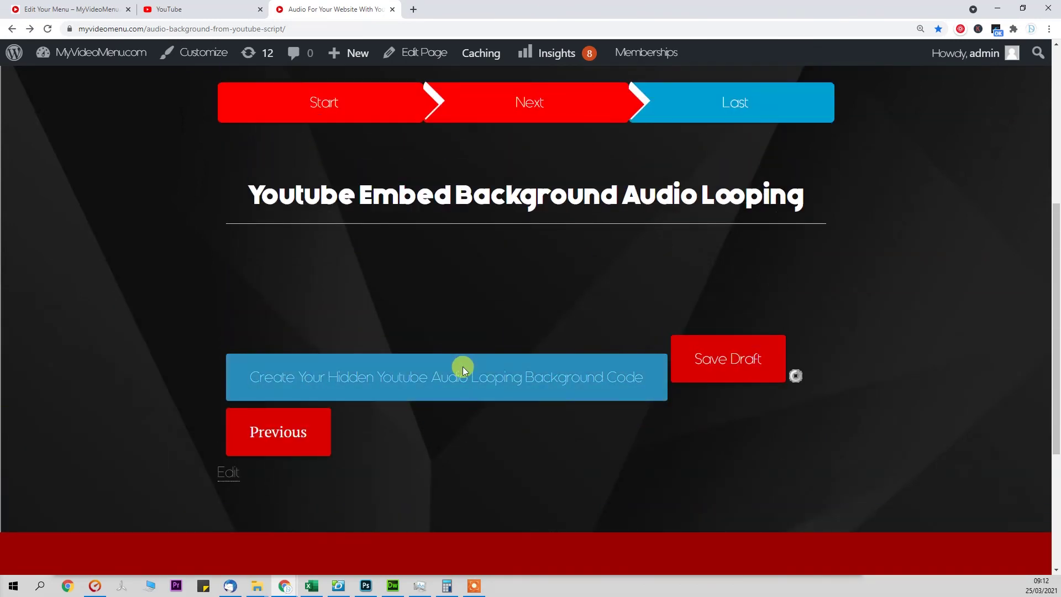